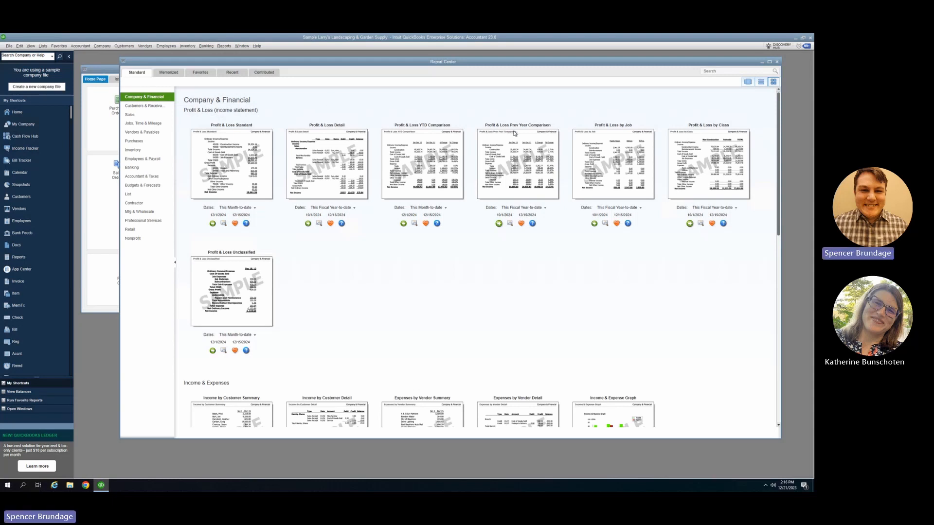
# Step: Run the Profit & Loss Prev Year Comparison report and open its customization settings
pyautogui.click(499, 224)
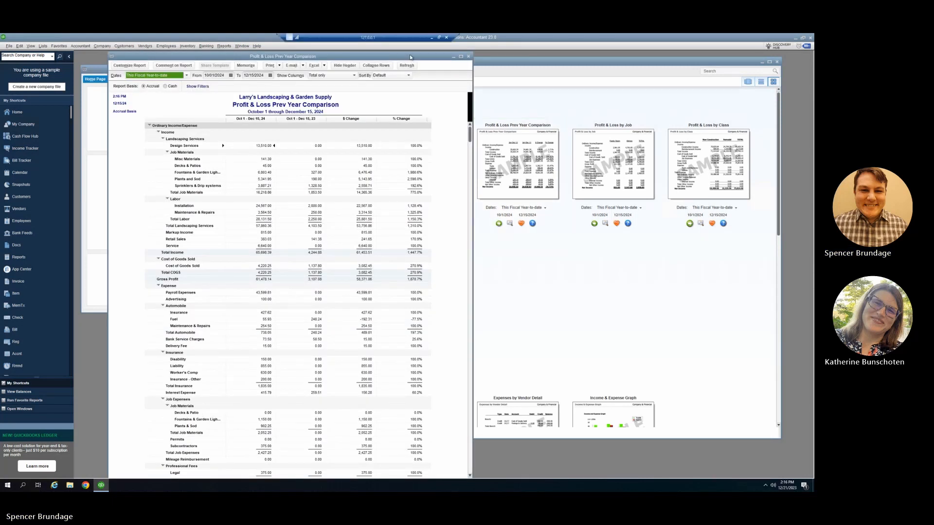
pyautogui.moveTo(390, 58); pyautogui.dragTo(503, 58)
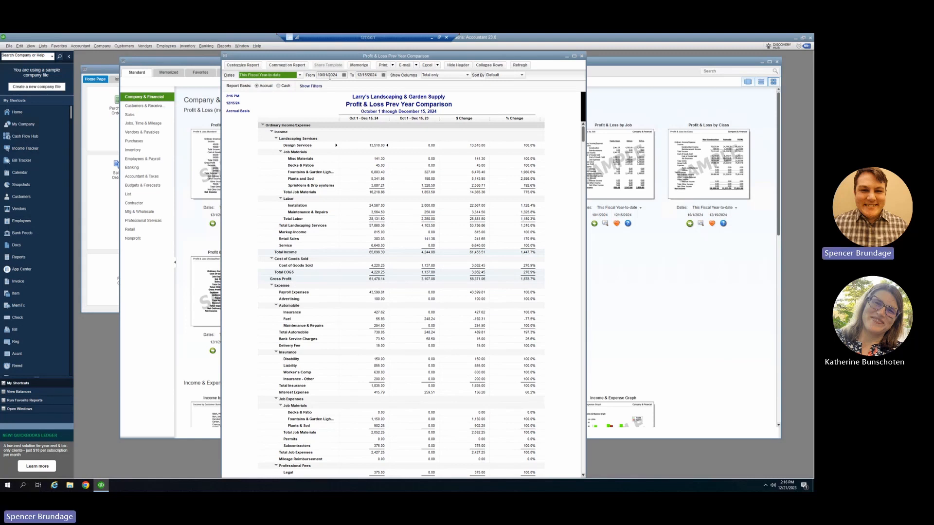
pyautogui.click(249, 66)
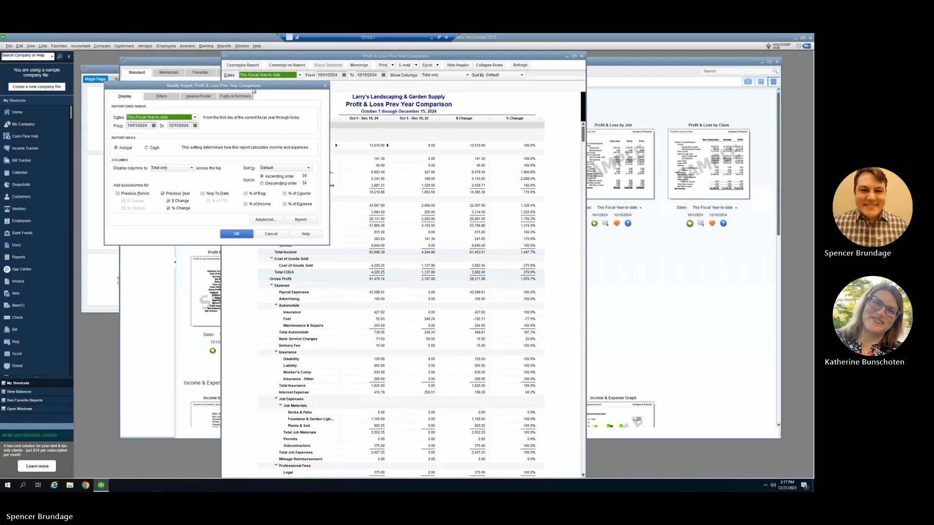
pyautogui.moveTo(251, 88); pyautogui.dragTo(430, 114)
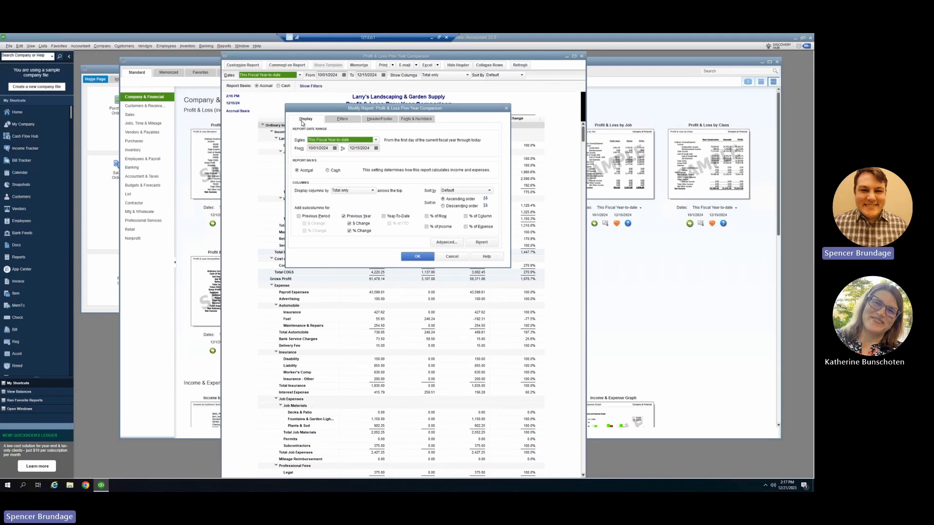
# Step: Set the report's date range to This Fiscal Year
pyautogui.click(376, 141)
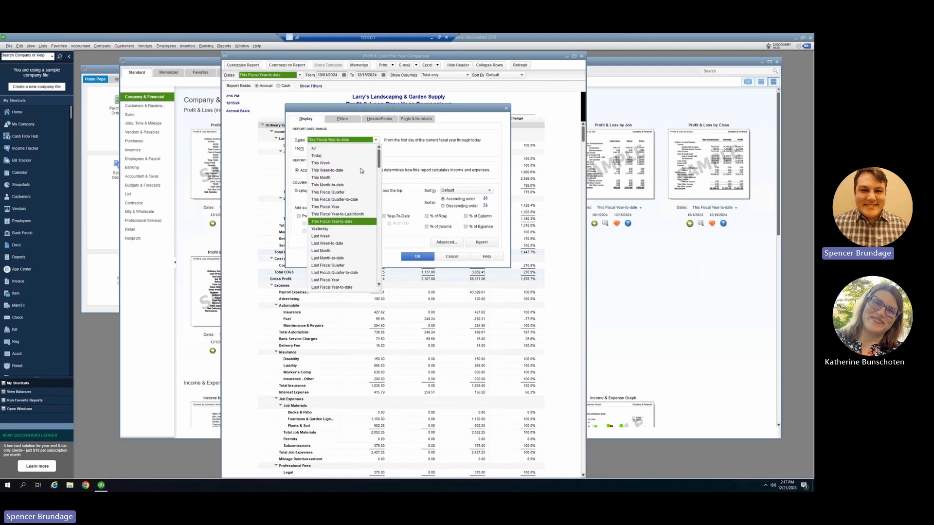
pyautogui.scroll(-1, 360, 171)
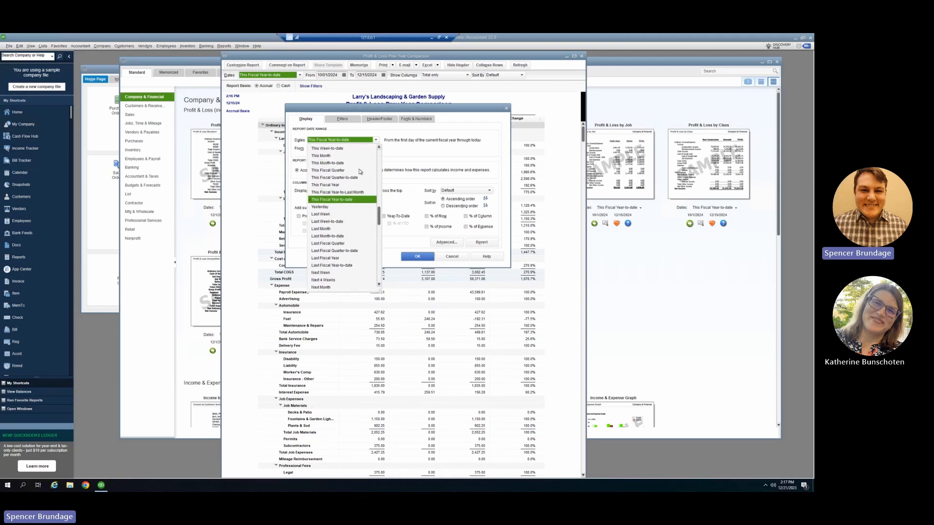
pyautogui.scroll(1, 360, 170)
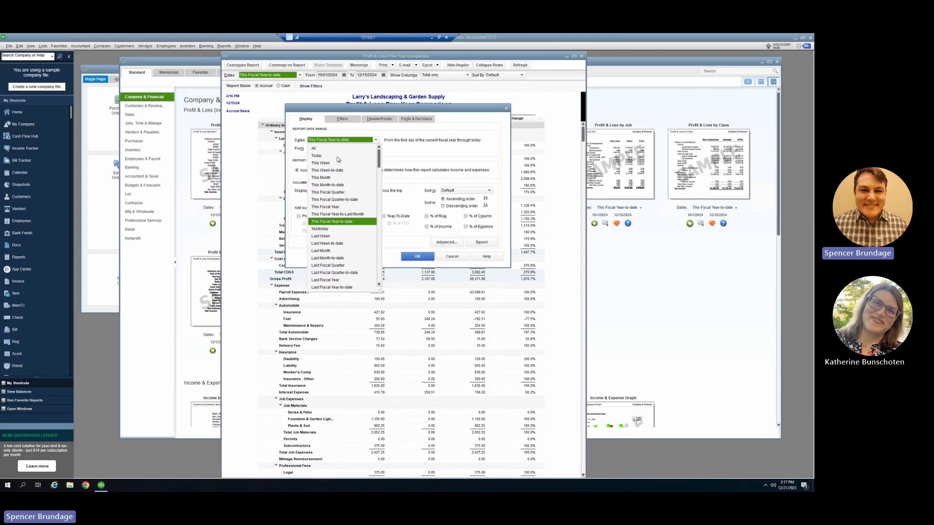
pyautogui.scroll(-2, 337, 159)
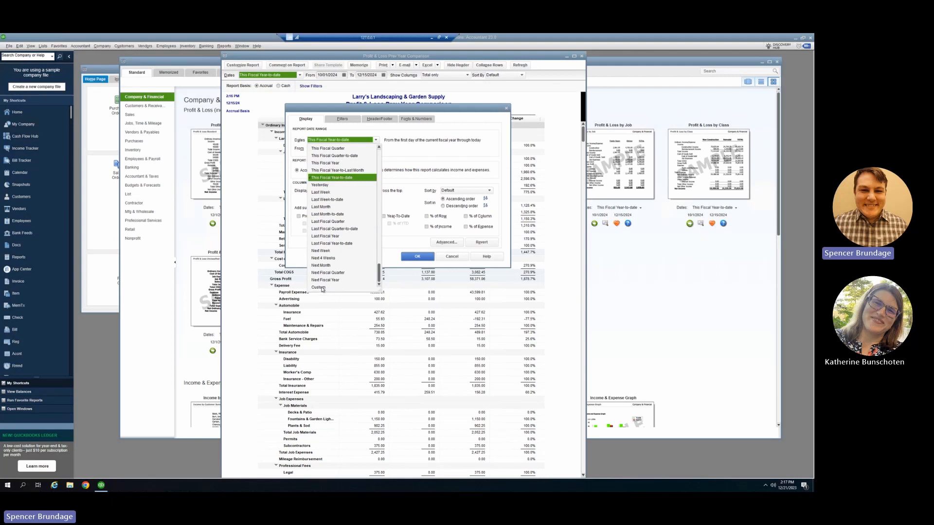
pyautogui.scroll(1, 335, 281)
pyautogui.scroll(1, 334, 281)
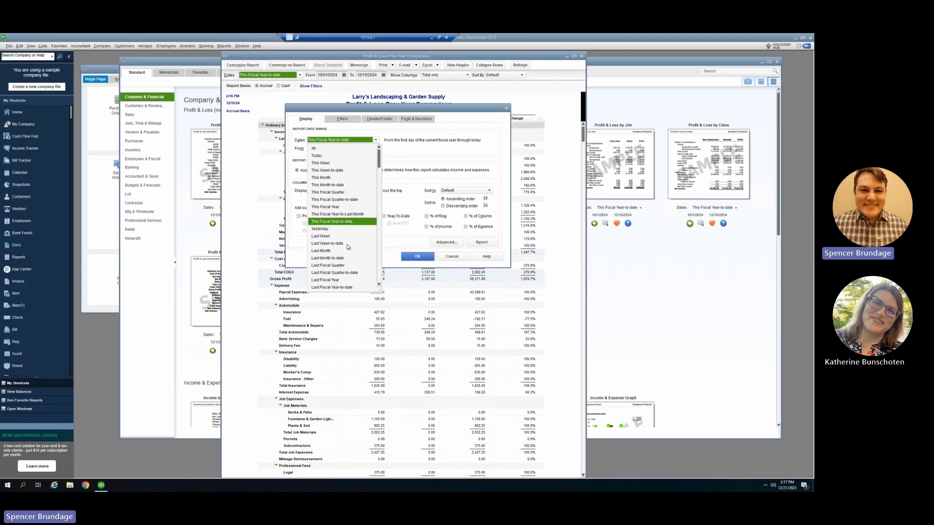
pyautogui.click(340, 207)
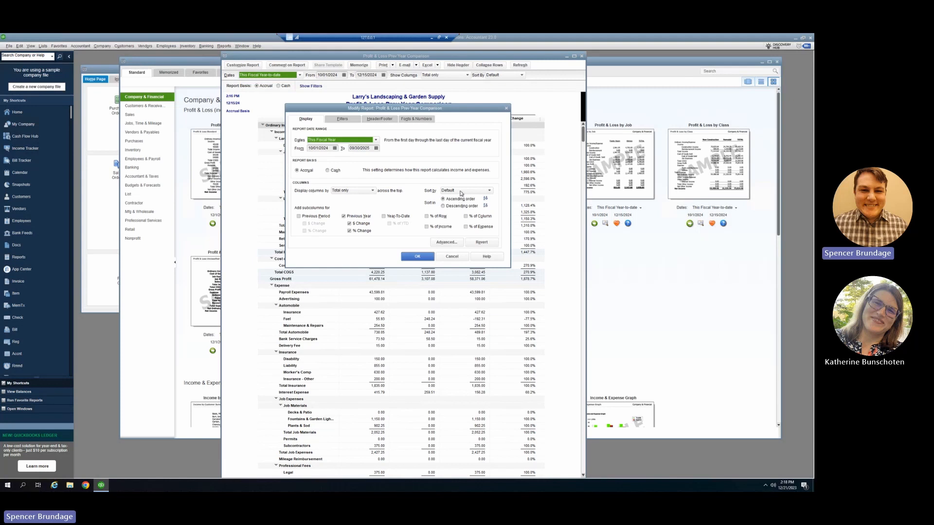
# Step: Check the sort options offered for the report's columns
pyautogui.moveTo(418, 109); pyautogui.dragTo(467, 108)
pyautogui.click(507, 191)
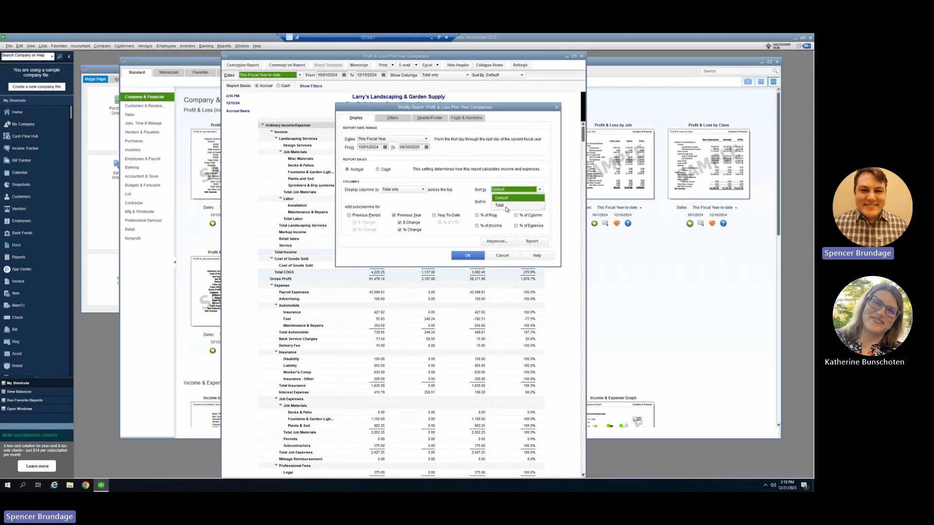
pyautogui.click(458, 208)
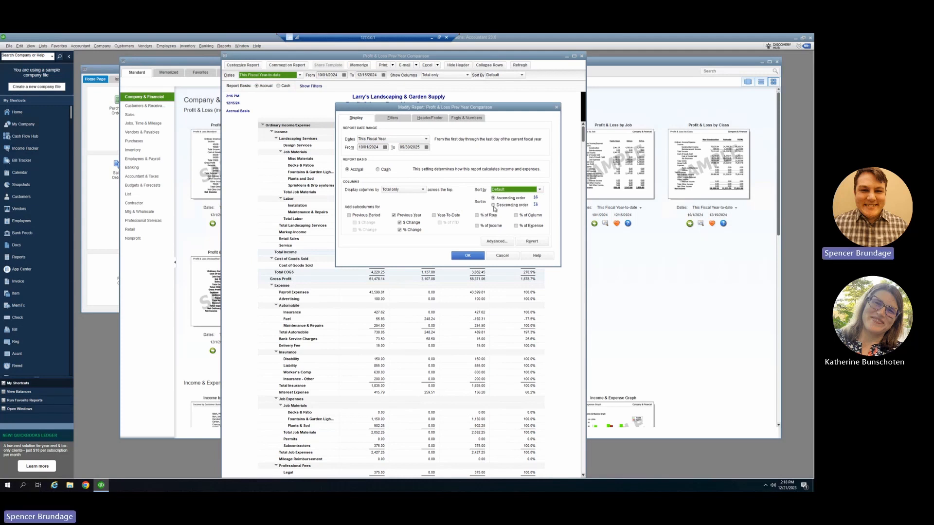
# Step: Examine the account types and individual accounts offered by the report's Account filter
pyautogui.click(394, 118)
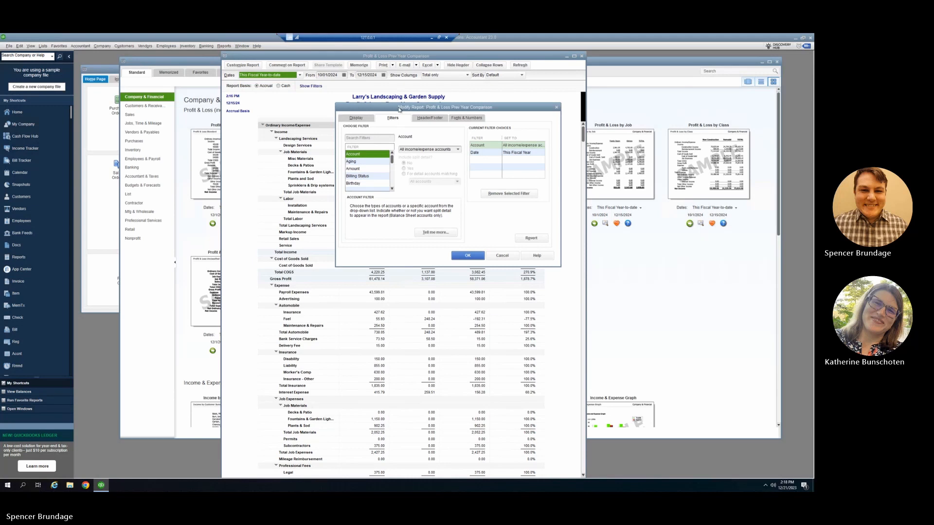
pyautogui.moveTo(402, 110); pyautogui.dragTo(395, 109)
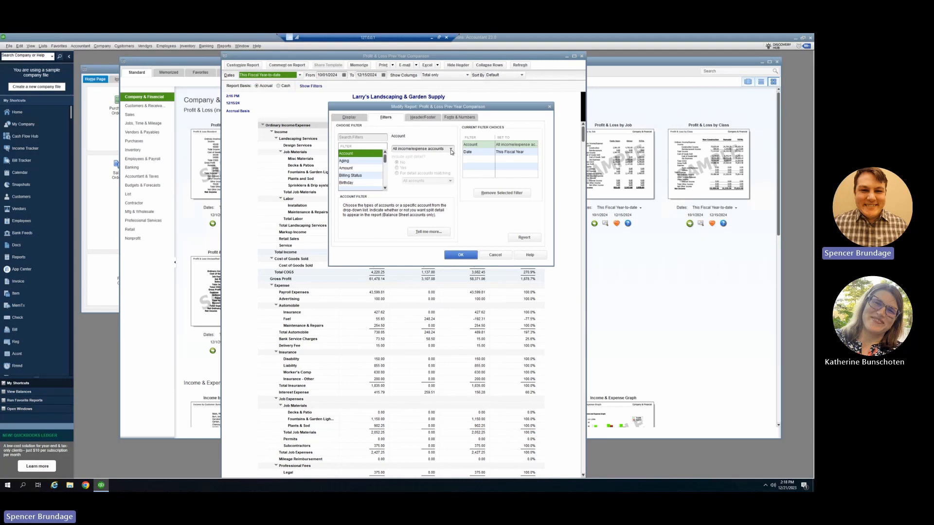
pyautogui.click(451, 149)
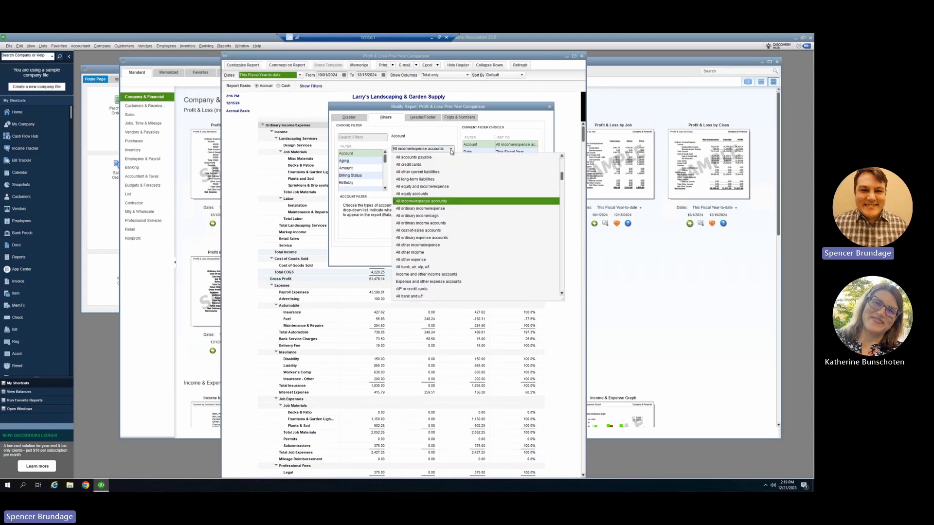
pyautogui.scroll(2, 453, 188)
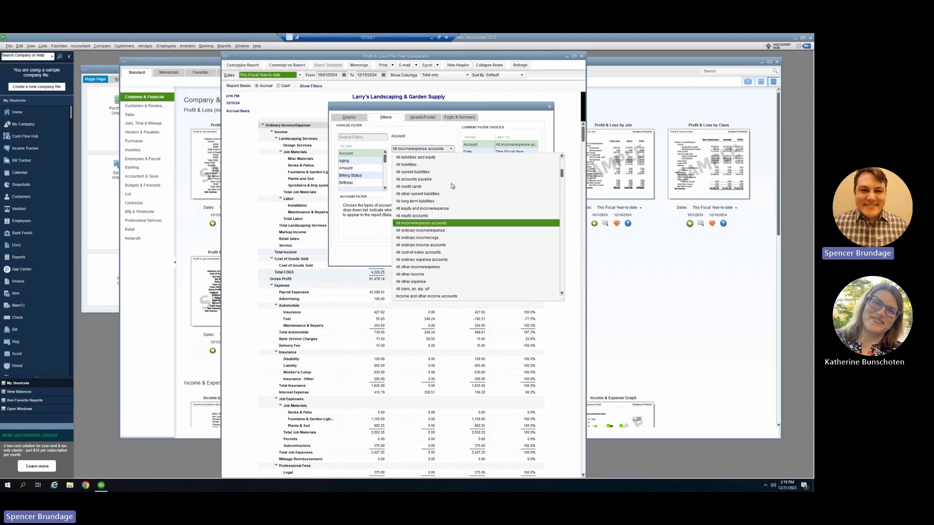
pyautogui.scroll(2, 452, 188)
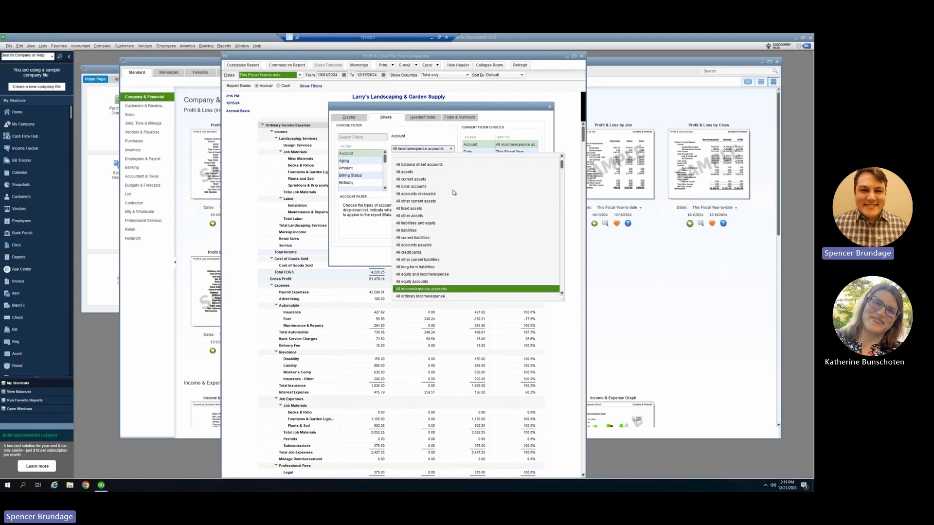
pyautogui.scroll(1, 453, 192)
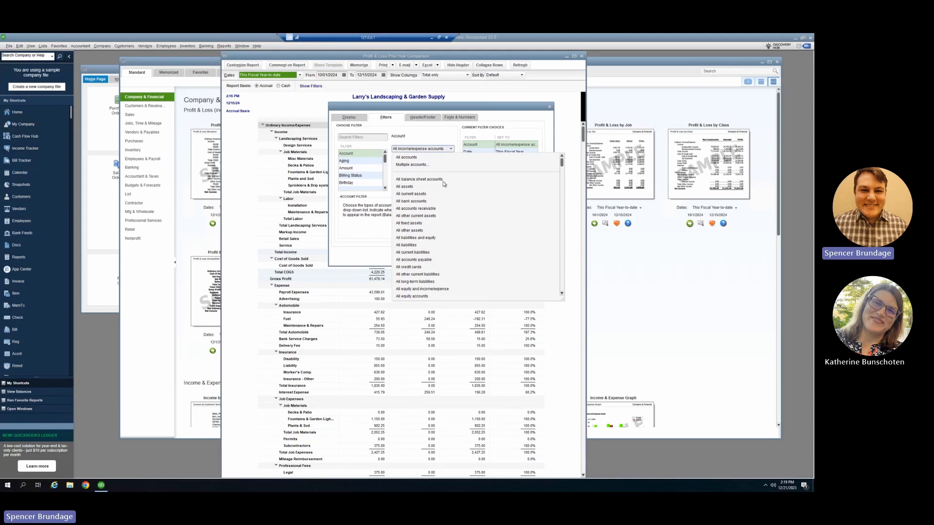
pyautogui.scroll(-1, 460, 205)
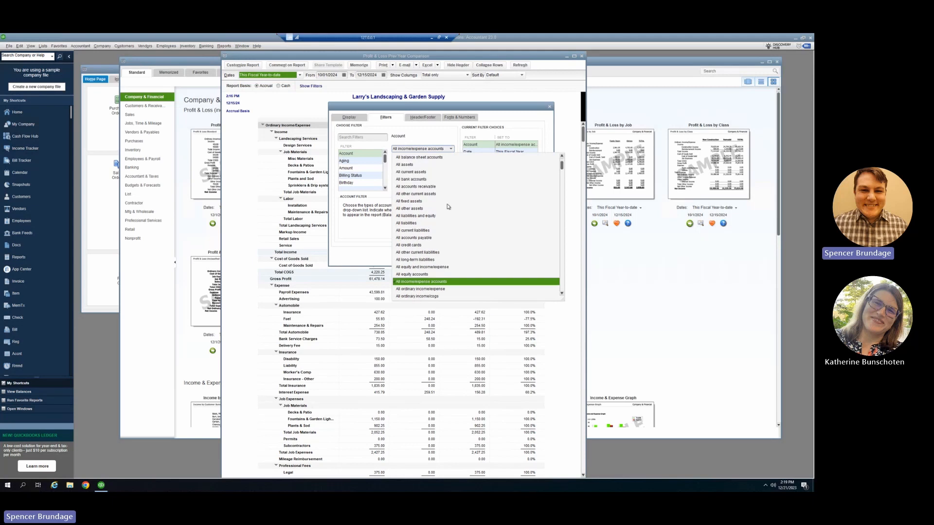
pyautogui.scroll(-2, 440, 204)
pyautogui.scroll(-1, 434, 183)
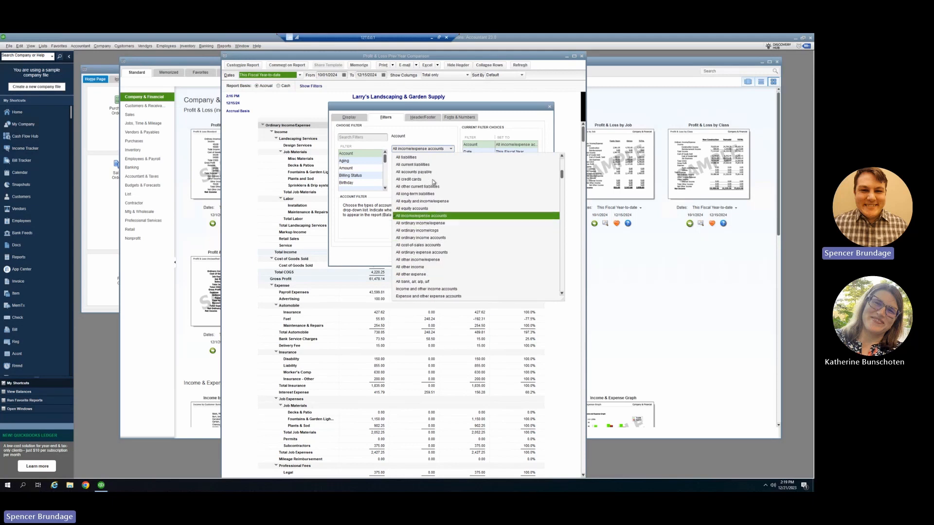
pyautogui.scroll(-1, 472, 198)
pyautogui.scroll(-5, 471, 198)
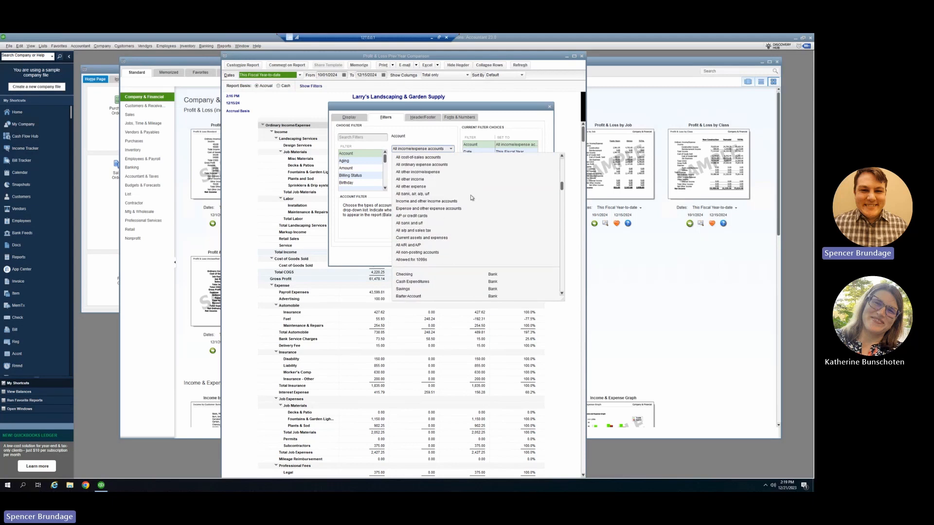
pyautogui.scroll(-2, 471, 197)
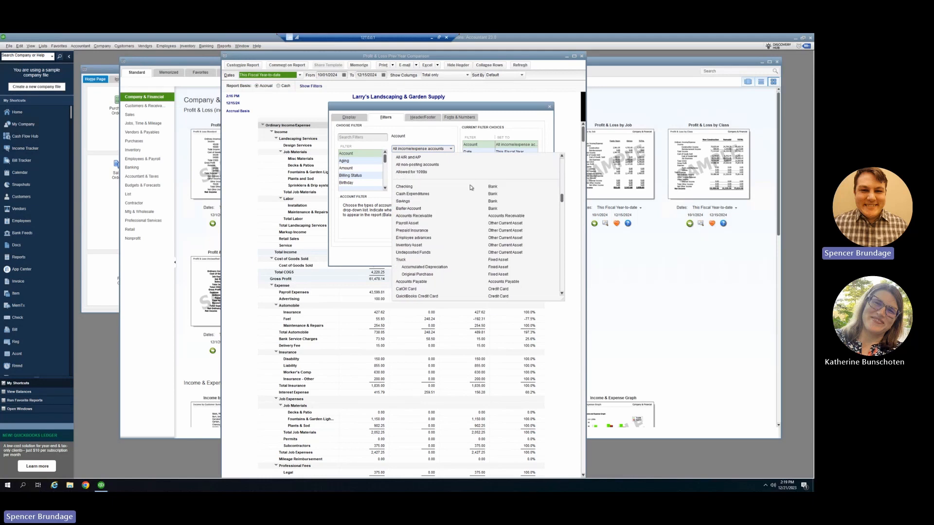
pyautogui.scroll(-2, 460, 188)
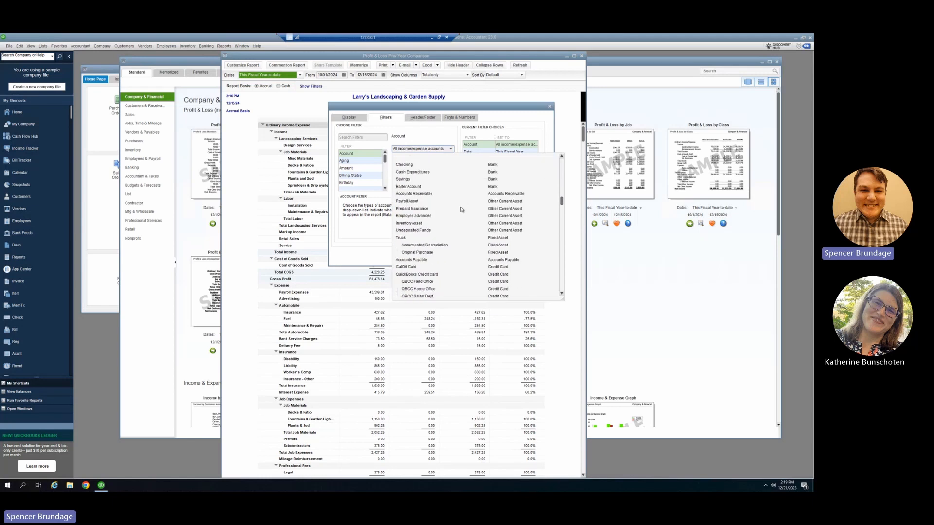
pyautogui.scroll(-2, 462, 210)
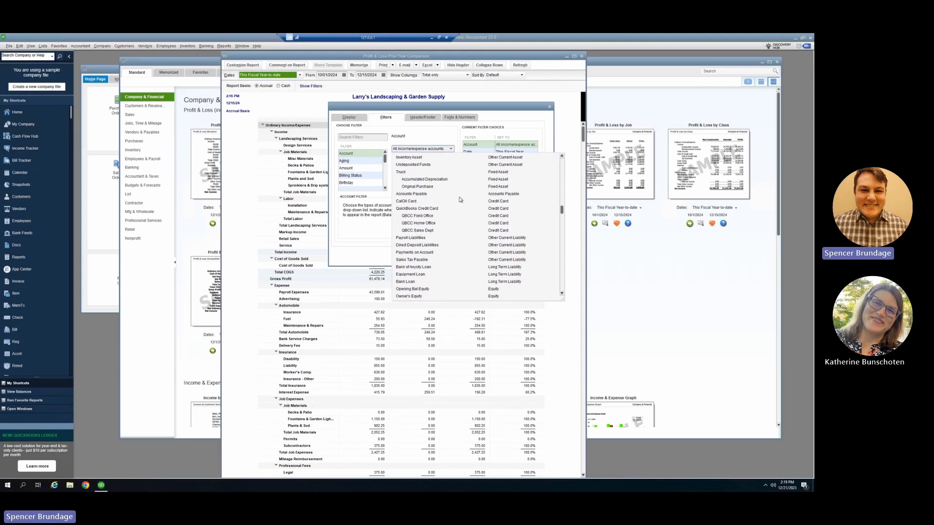
pyautogui.click(452, 150)
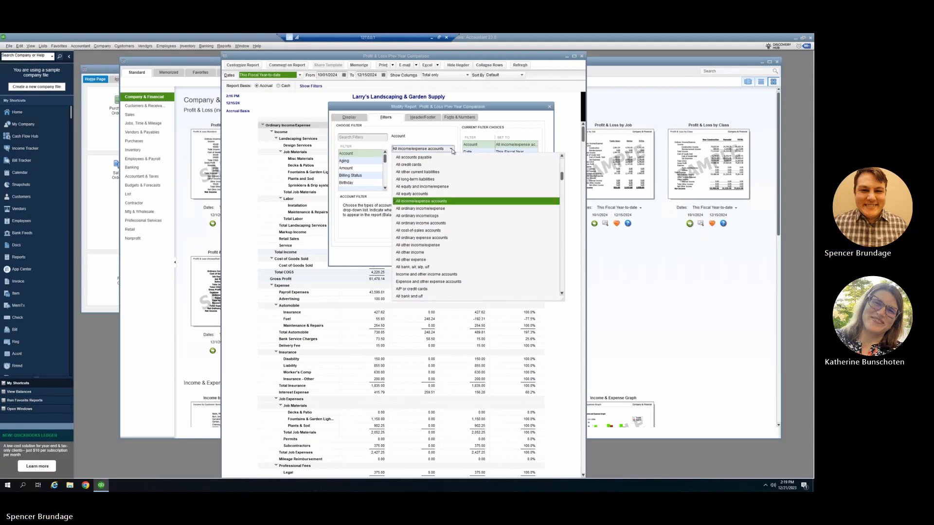
pyautogui.click(452, 150)
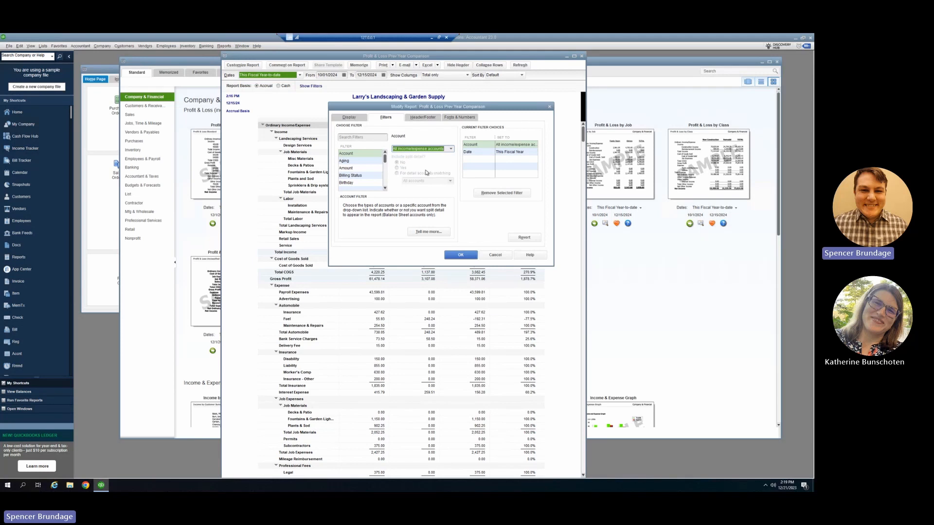
# Step: Try an Aging filter of >= 0 on the report, and remove it from the current filter choices
pyautogui.click(351, 162)
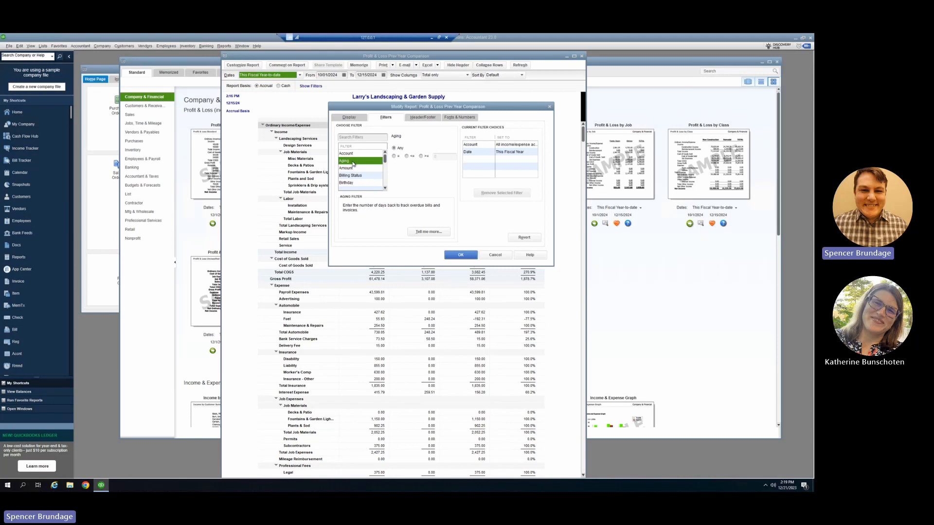
pyautogui.click(395, 157)
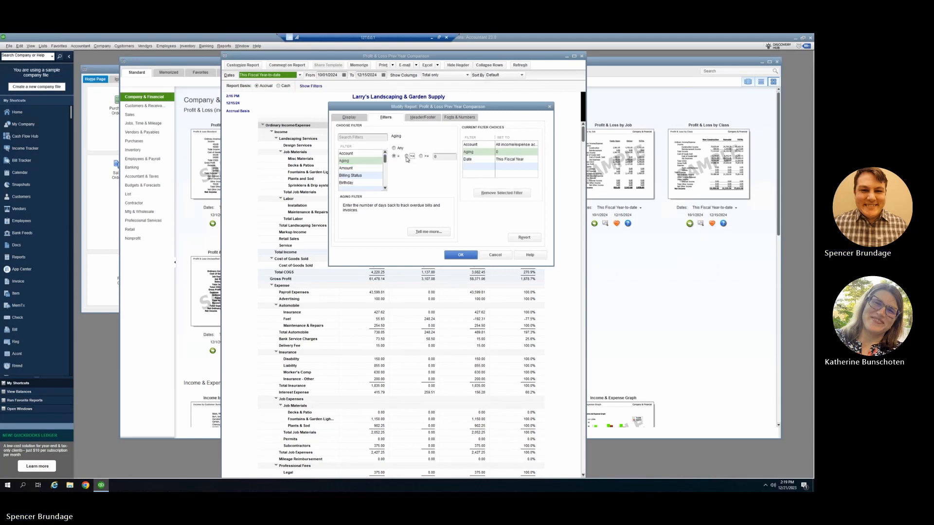
pyautogui.click(421, 157)
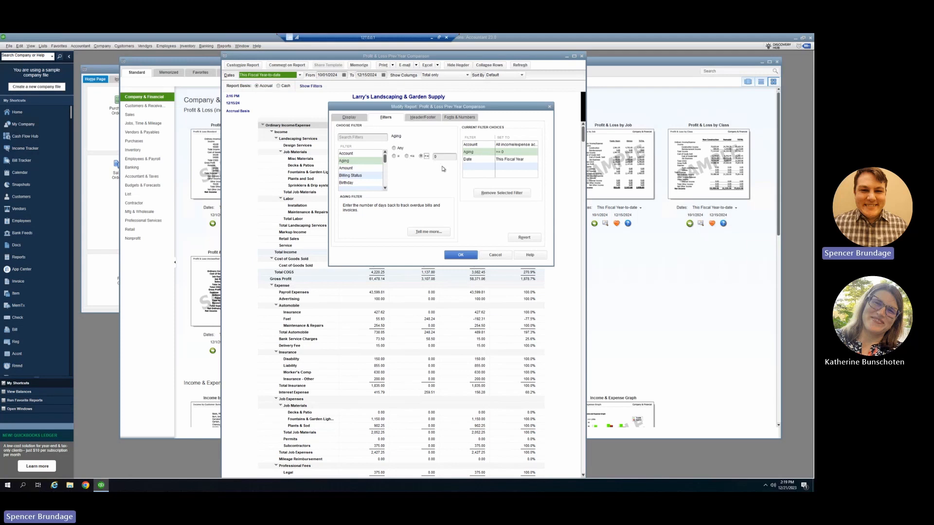
pyautogui.click(508, 156)
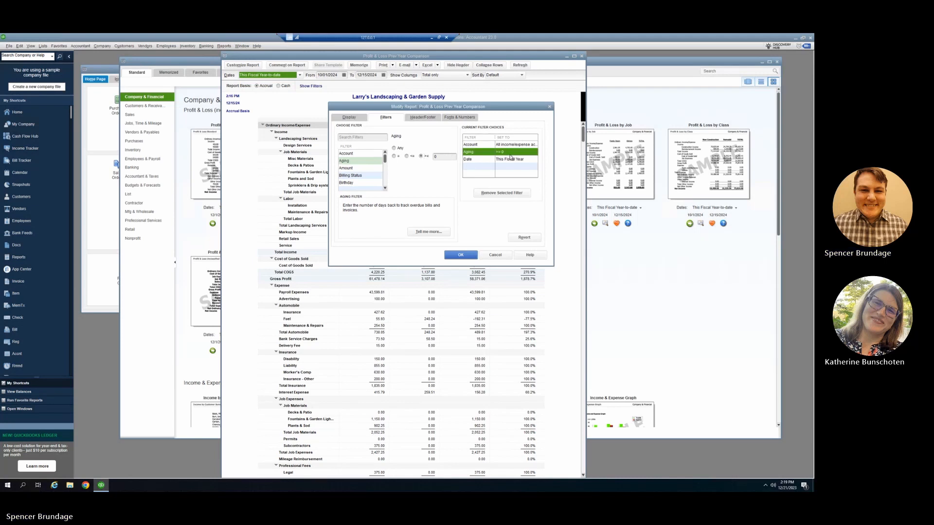
pyautogui.click(502, 193)
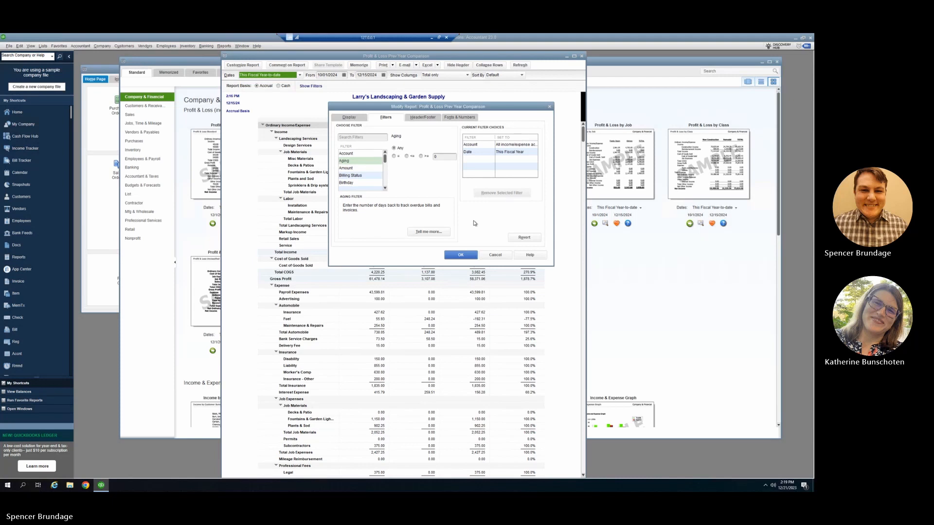
# Step: Try a From–To range in the report's Amount filter, and remove Amount from the current filter choices
pyautogui.click(368, 169)
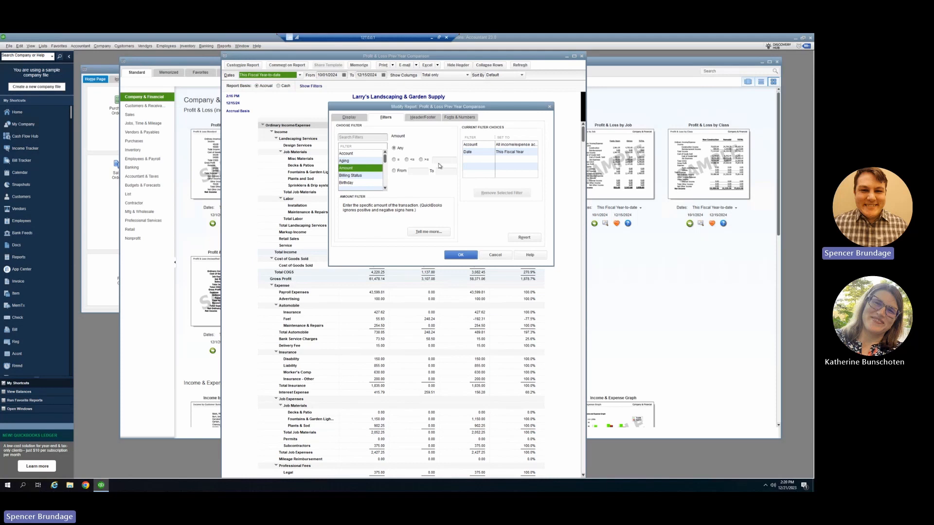
pyautogui.click(394, 171)
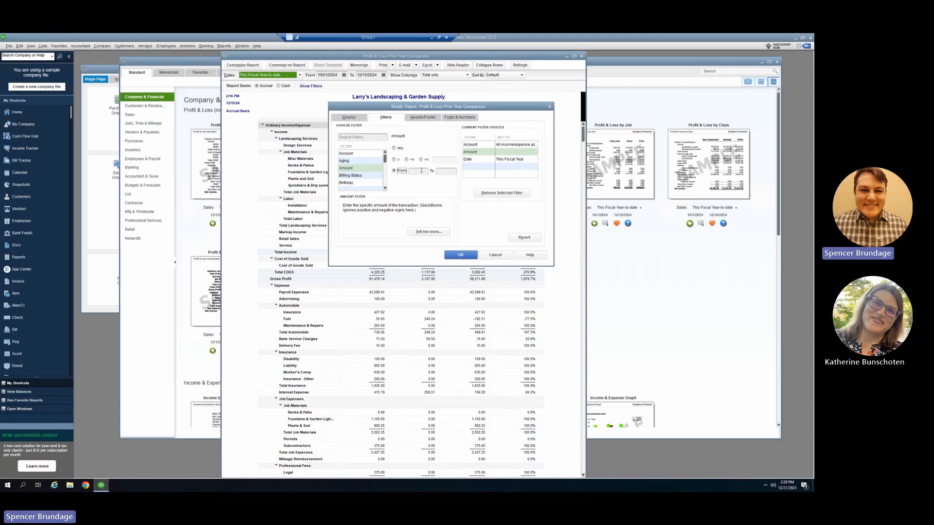
pyautogui.click(385, 188)
pyautogui.click(385, 188)
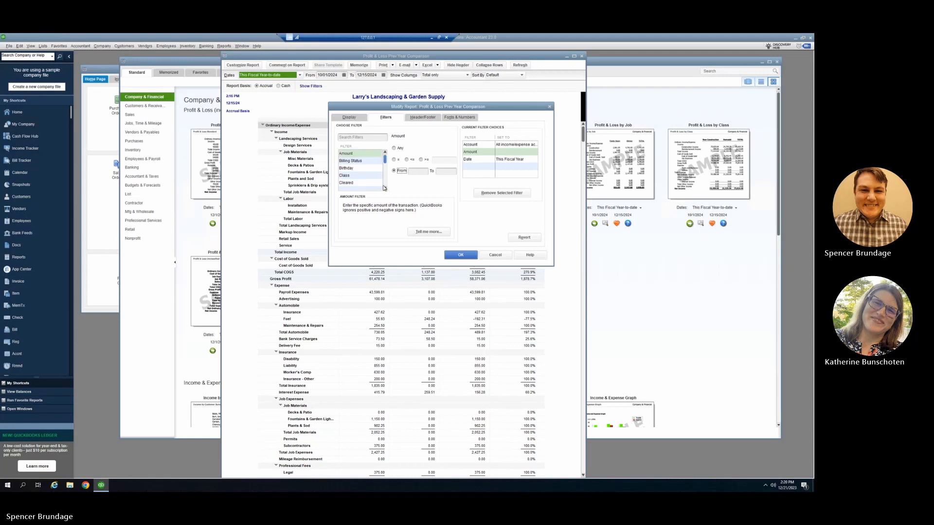
pyautogui.click(385, 187)
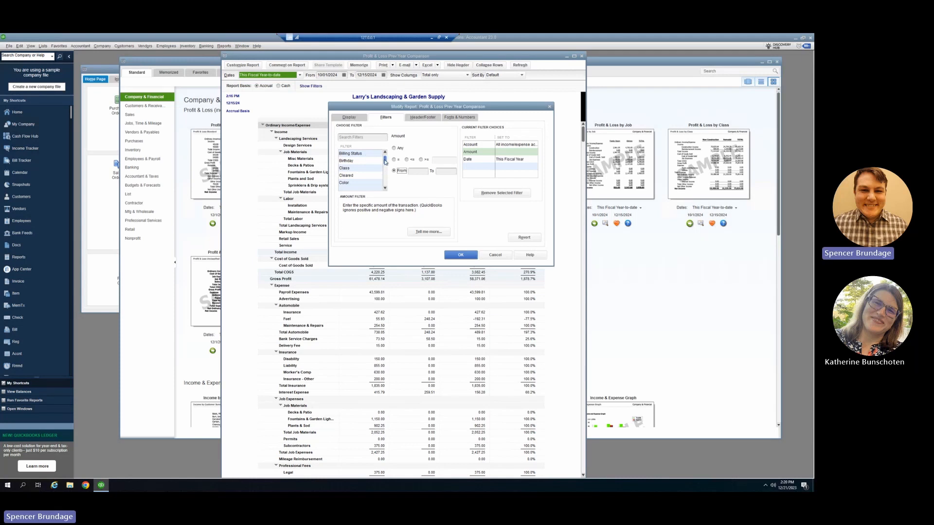
pyautogui.moveTo(386, 162); pyautogui.dragTo(384, 153)
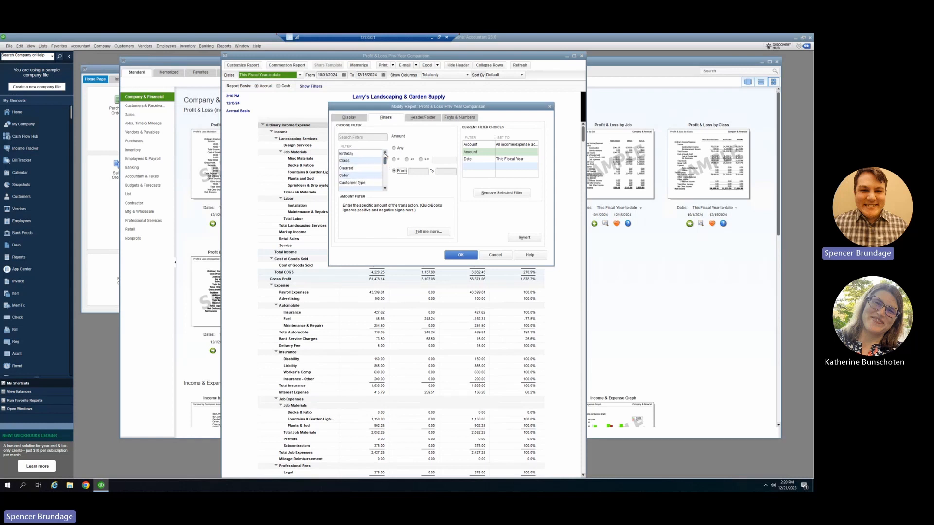
pyautogui.click(370, 161)
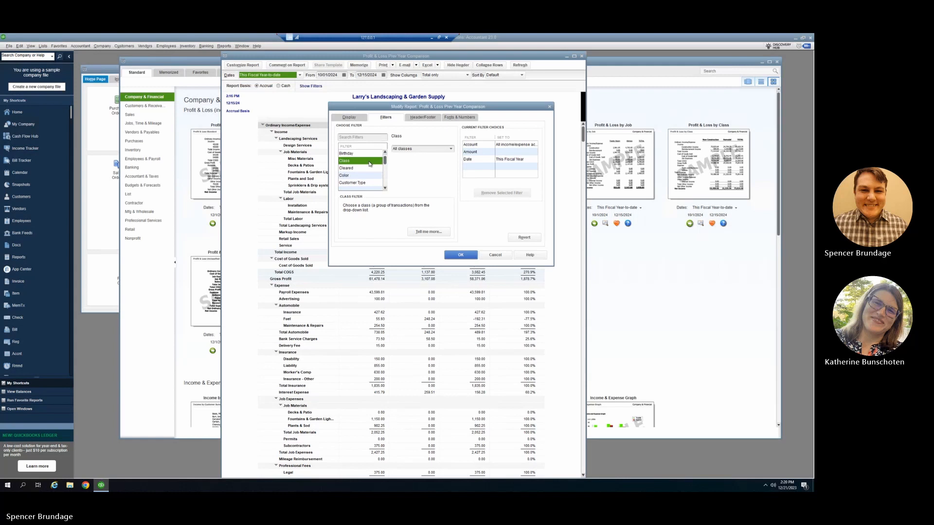
pyautogui.click(473, 153)
pyautogui.click(493, 195)
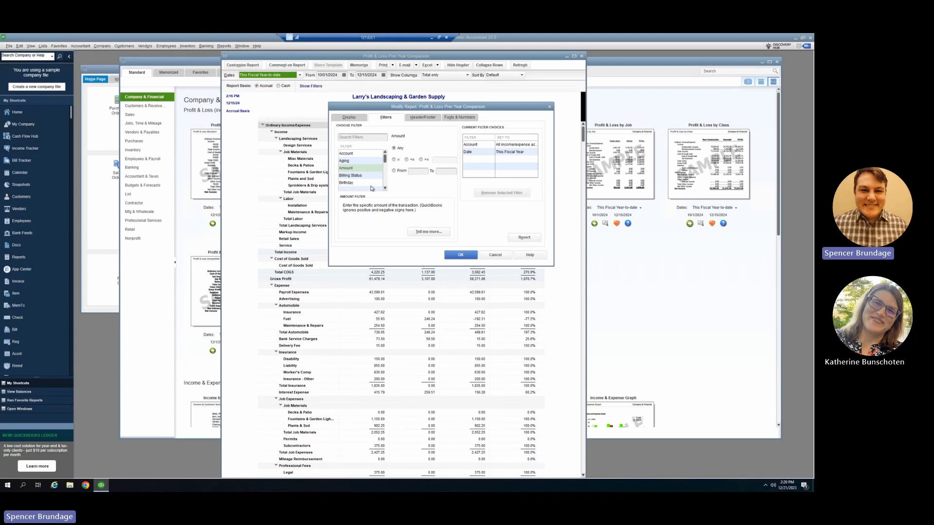
# Step: Filter the report by multiple classes, clearing the individual picks and selecting all classes instead
pyautogui.click(385, 189)
pyautogui.click(386, 189)
pyautogui.click(385, 189)
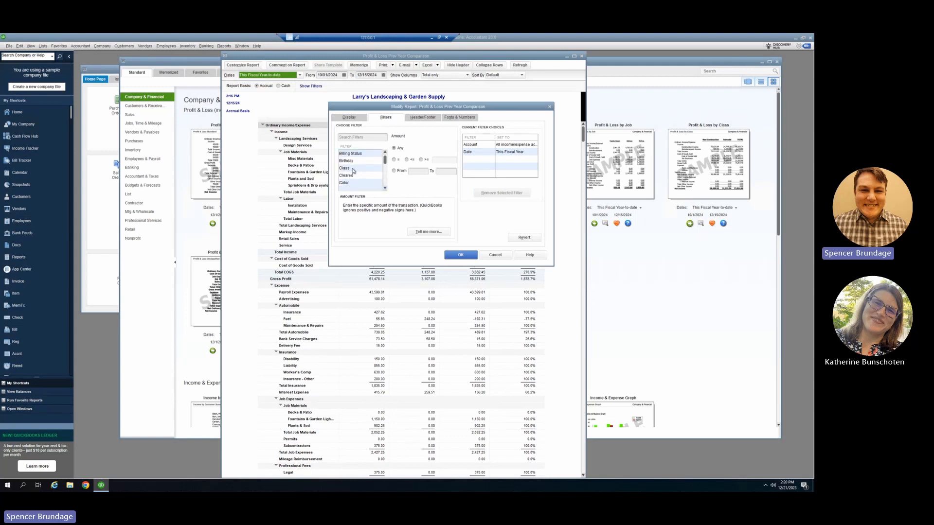
pyautogui.click(356, 169)
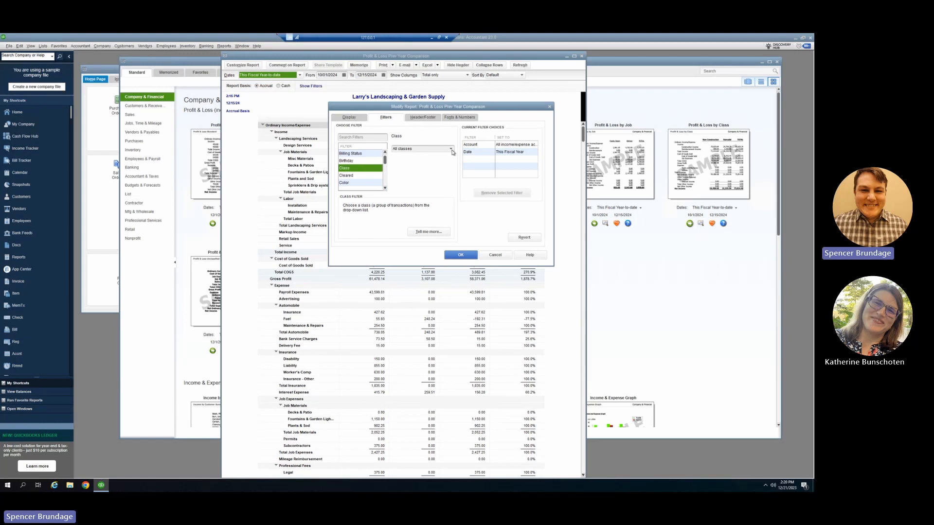
pyautogui.click(451, 149)
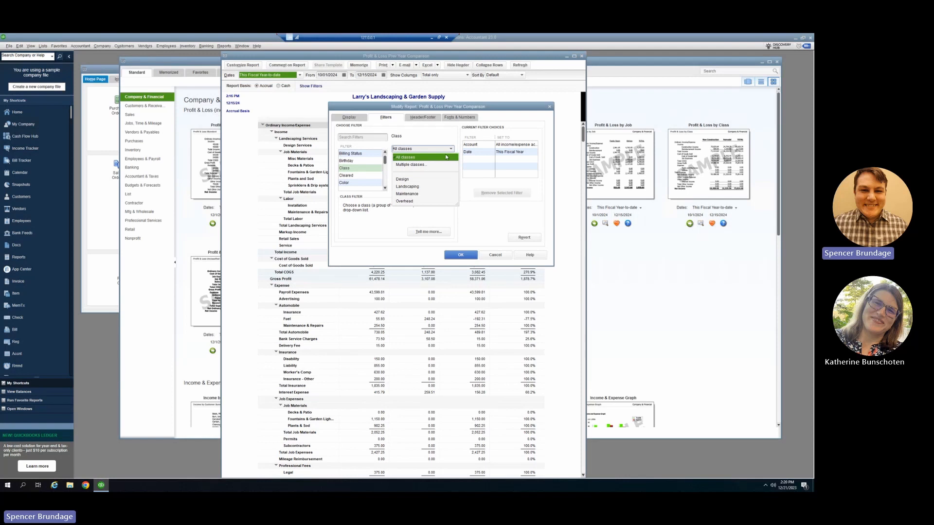
pyautogui.click(422, 166)
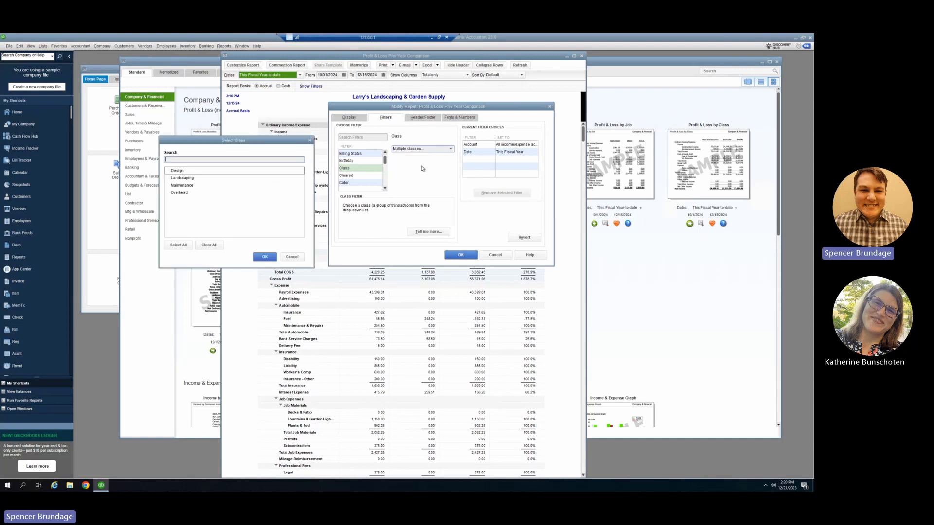
pyautogui.click(167, 171)
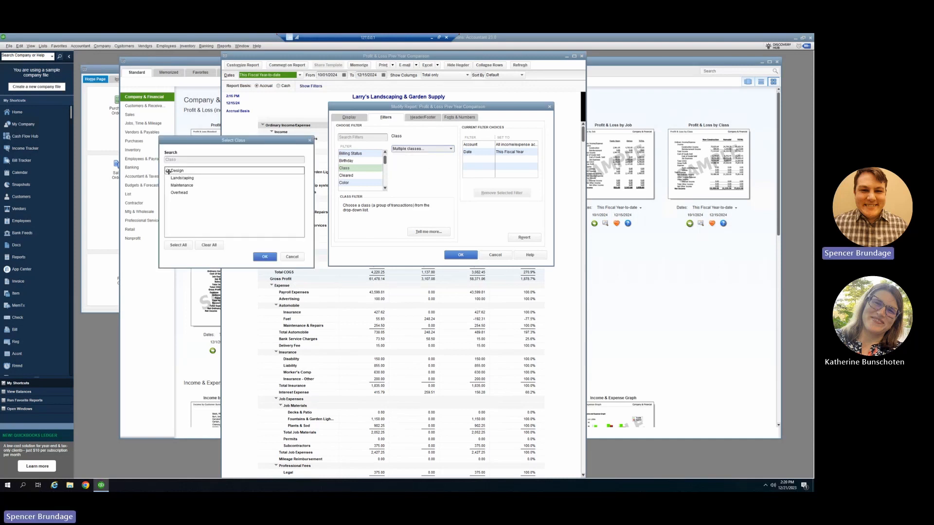
pyautogui.click(168, 178)
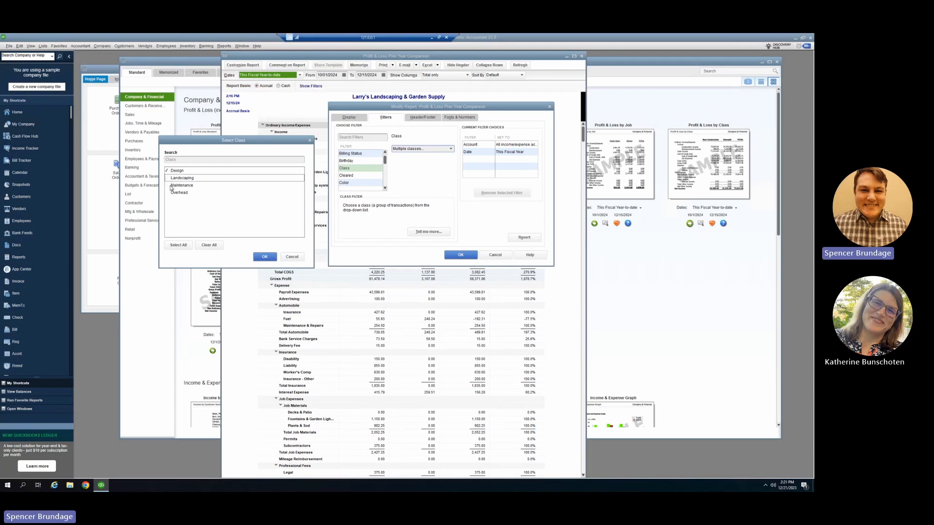
pyautogui.click(214, 248)
pyautogui.click(177, 247)
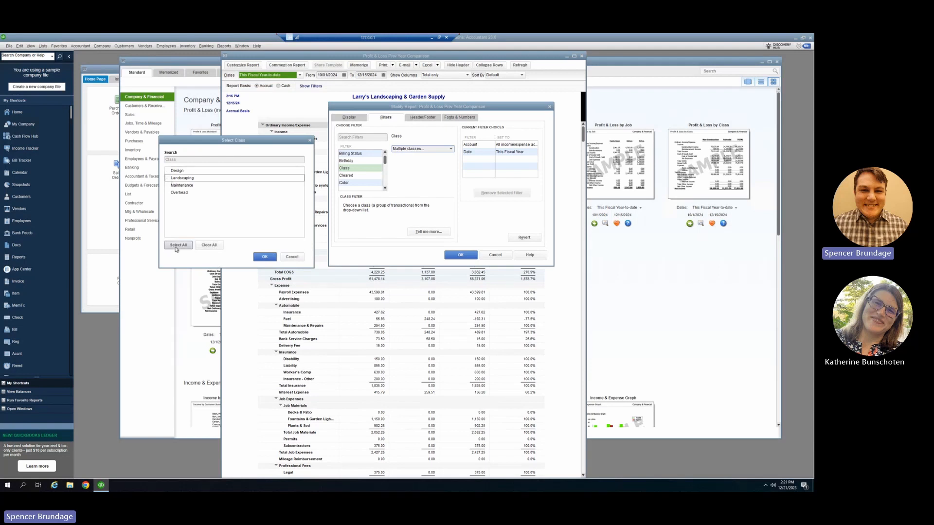
pyautogui.click(265, 258)
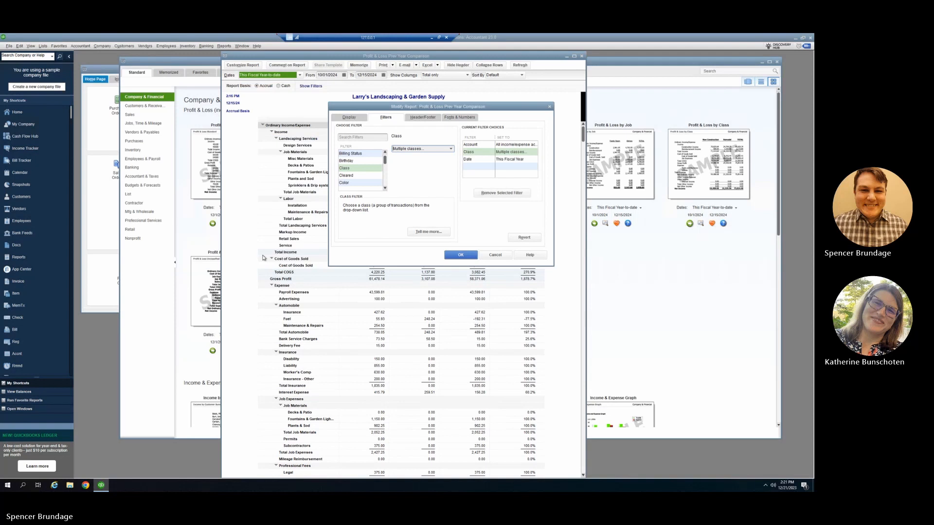
# Step: Set the report's Class filter to Design and apply the customizations to the report
pyautogui.click(516, 153)
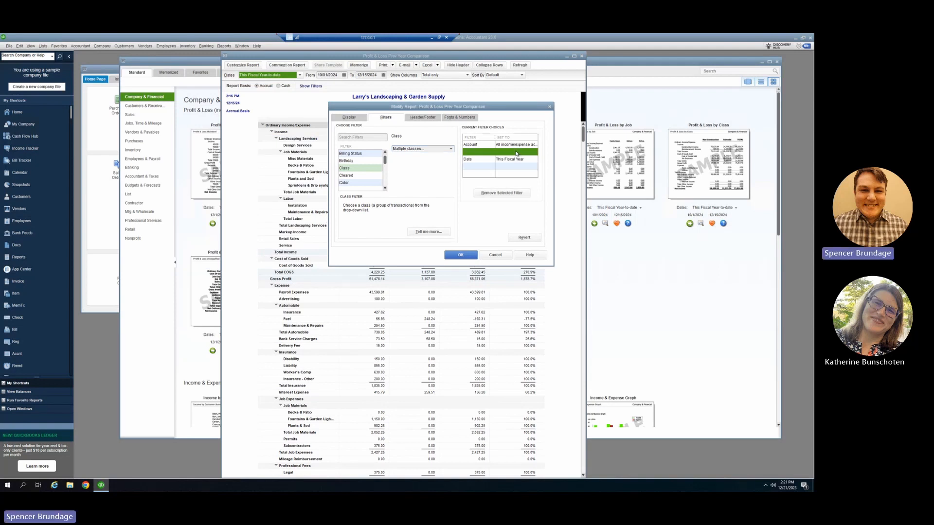
pyautogui.click(451, 150)
pyautogui.click(418, 180)
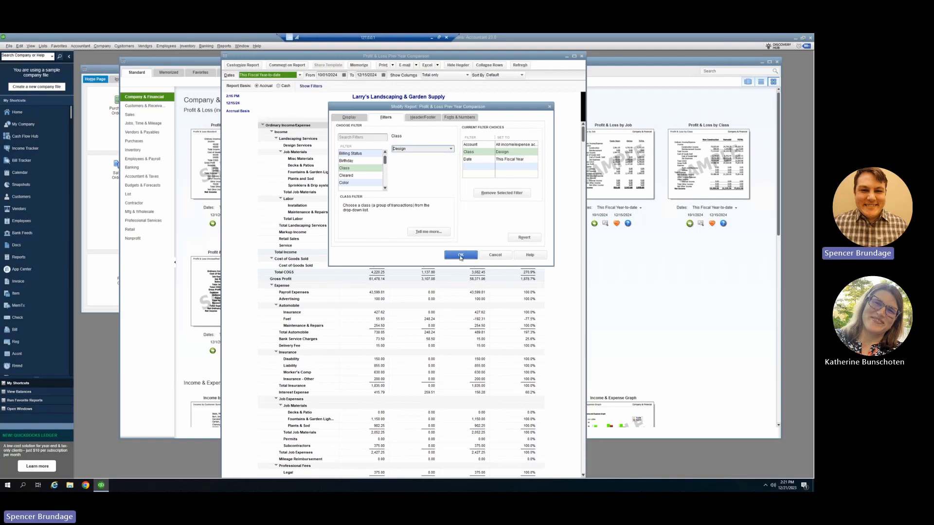
pyautogui.click(460, 255)
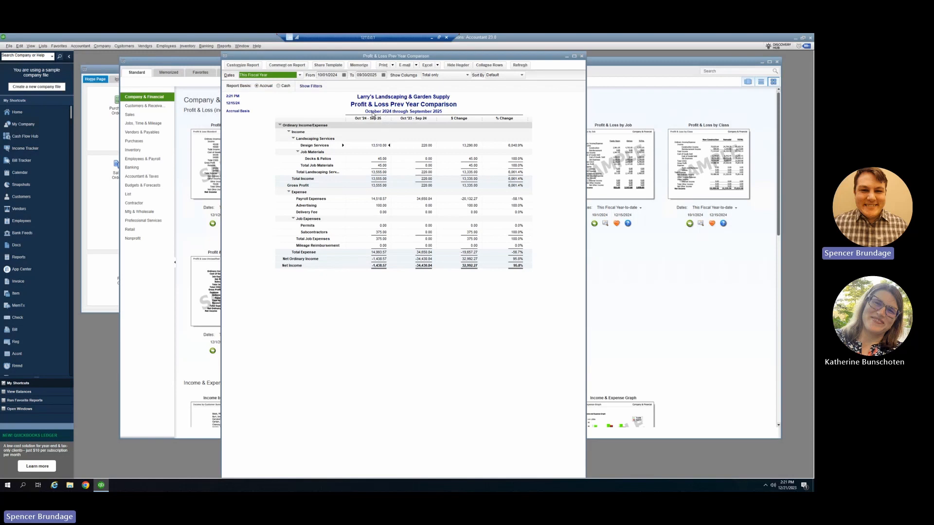
# Step: Reveal the report's active filters, remove the Class: Design filter, and hide the filter list again
pyautogui.click(317, 88)
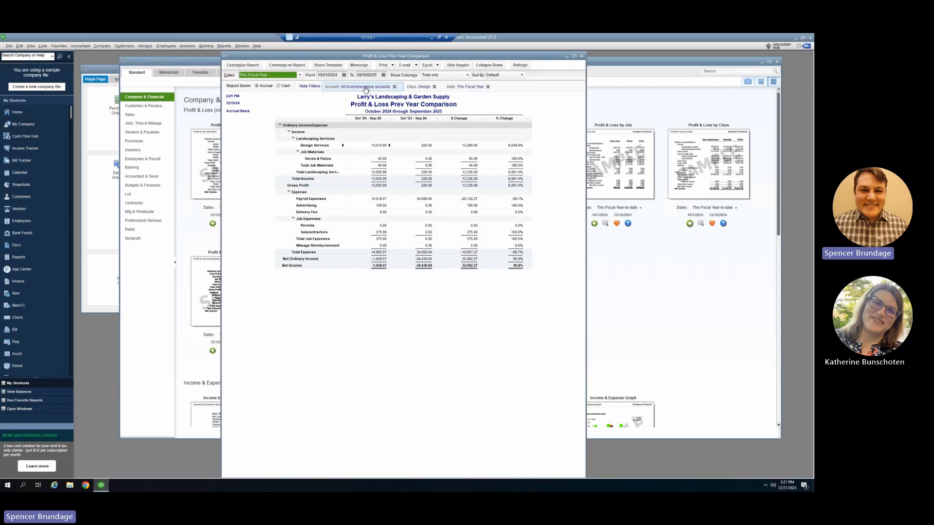
pyautogui.click(435, 88)
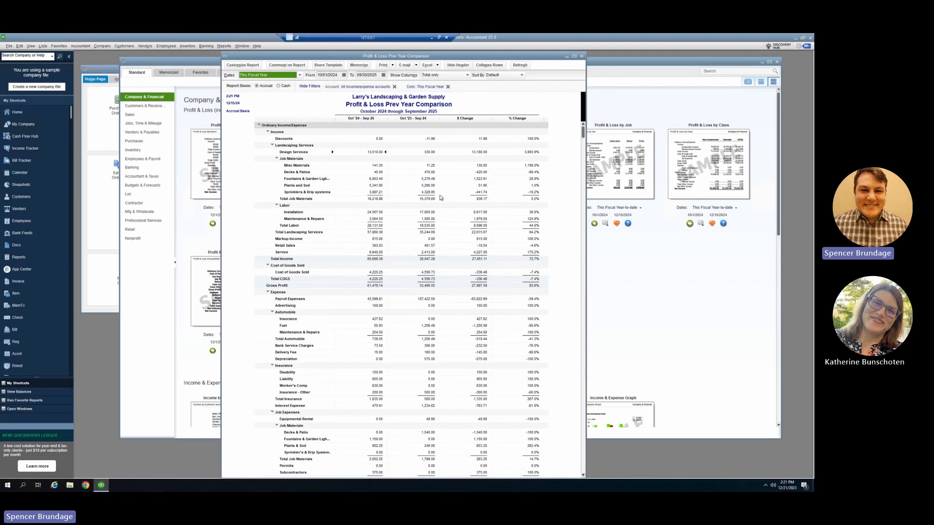
pyautogui.click(312, 87)
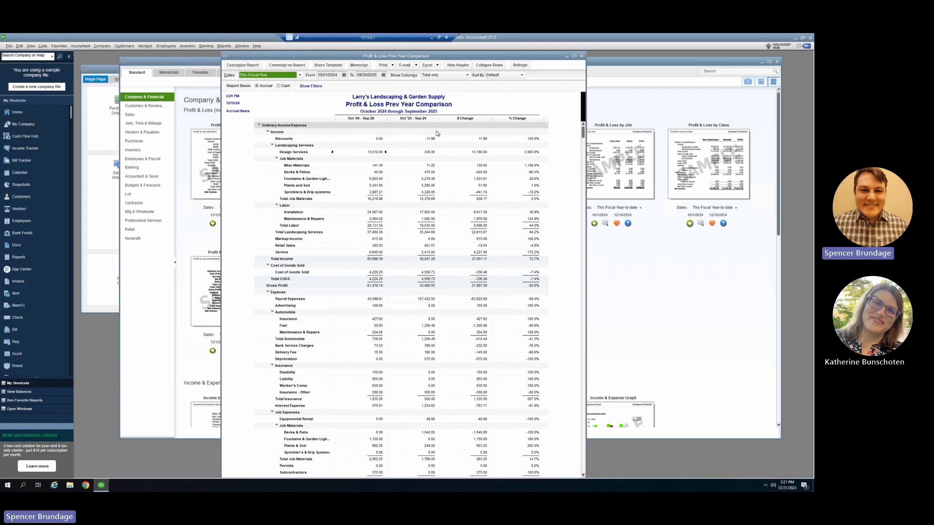
# Step: Close the comparison report without memorizing it, and run the Profit & Loss by Class report
pyautogui.click(581, 56)
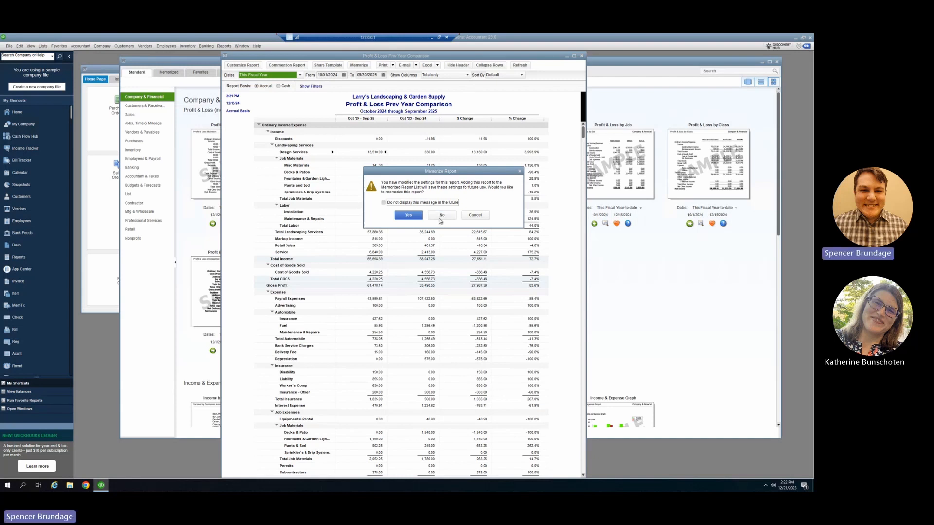
pyautogui.click(441, 216)
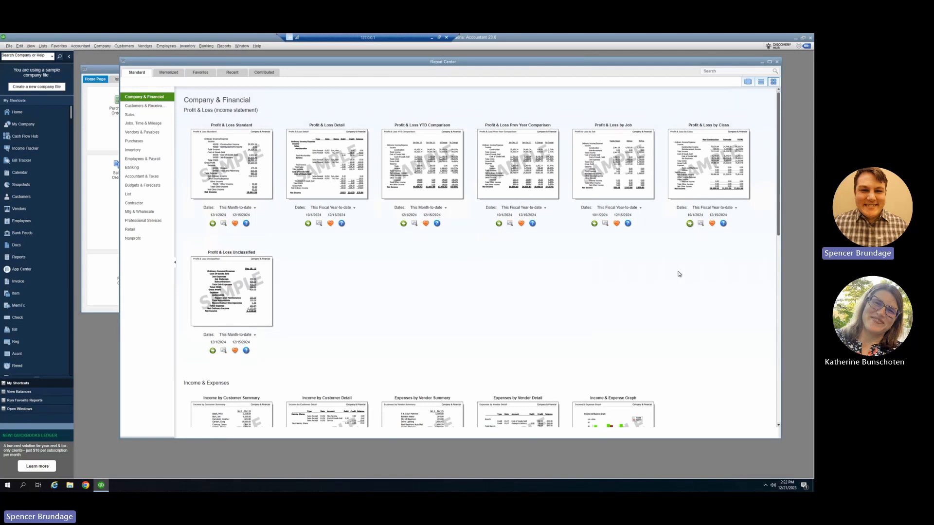
pyautogui.click(690, 224)
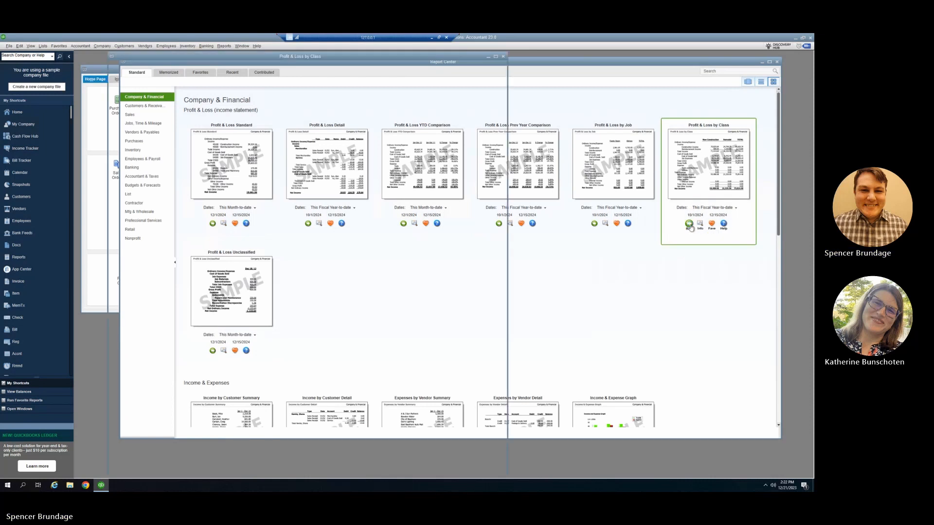
pyautogui.moveTo(397, 60); pyautogui.dragTo(470, 56)
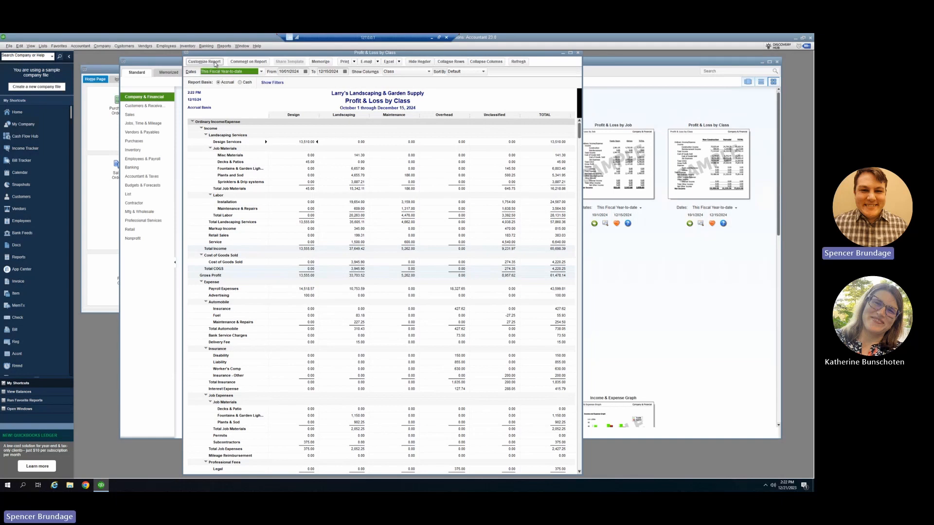
# Step: Customize the Profit & Loss by Class report with Previous Year subcolumns including $ Change and % Change
pyautogui.click(204, 62)
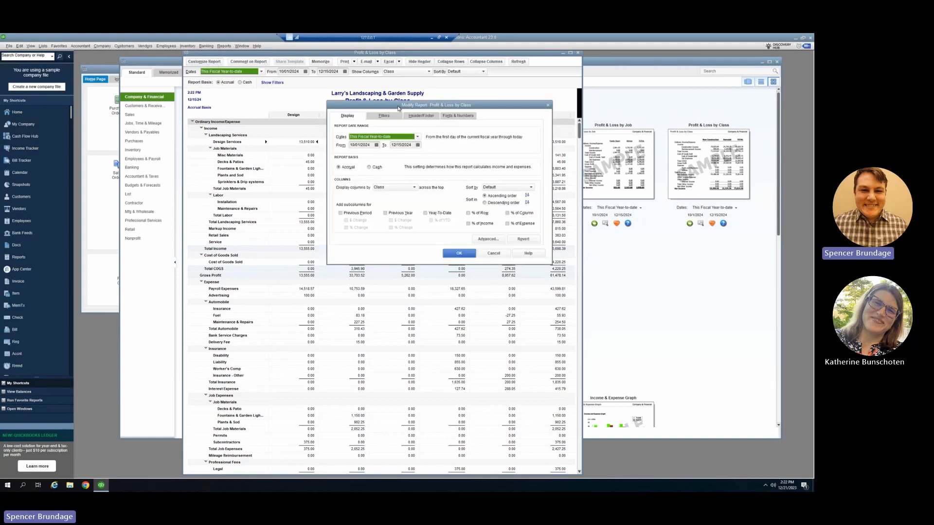
pyautogui.moveTo(398, 108); pyautogui.dragTo(372, 107)
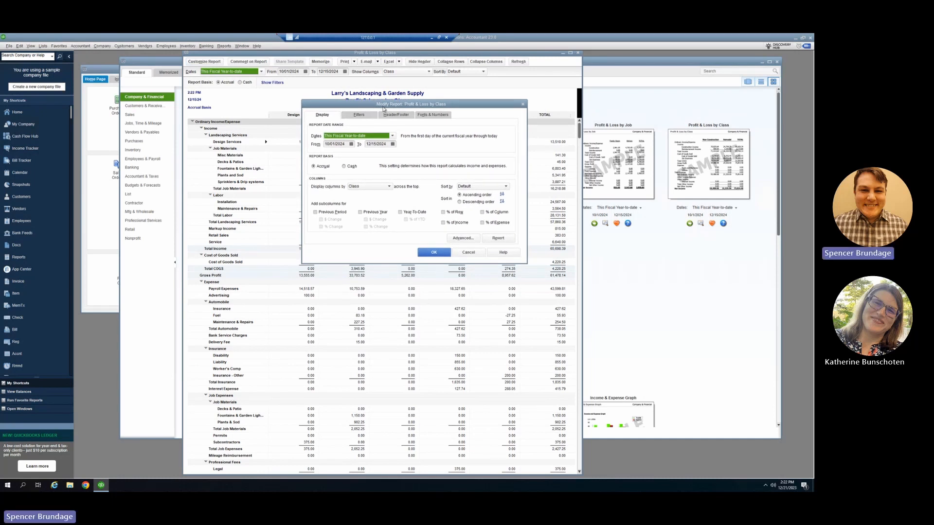
pyautogui.click(360, 213)
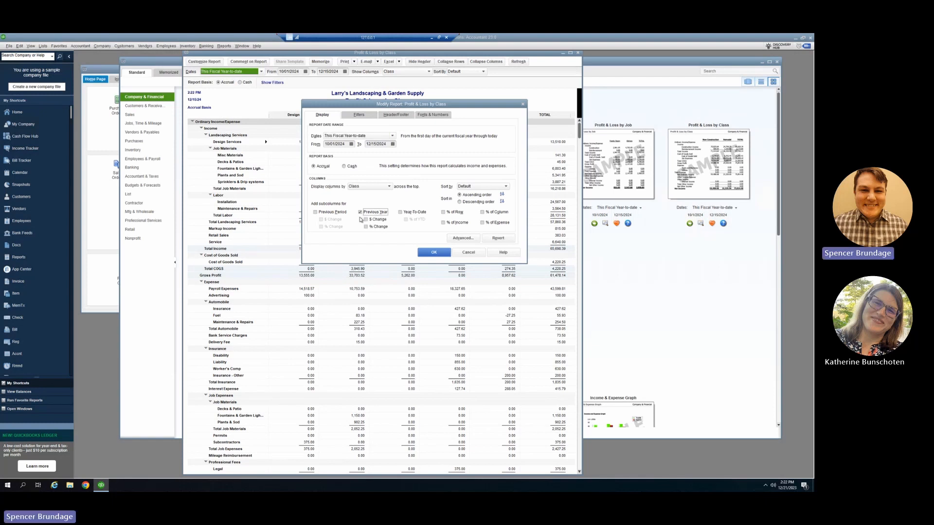
pyautogui.click(366, 220)
pyautogui.click(366, 227)
# Step: Check which categories the report's columns can be displayed by, keeping Class
pyautogui.click(361, 188)
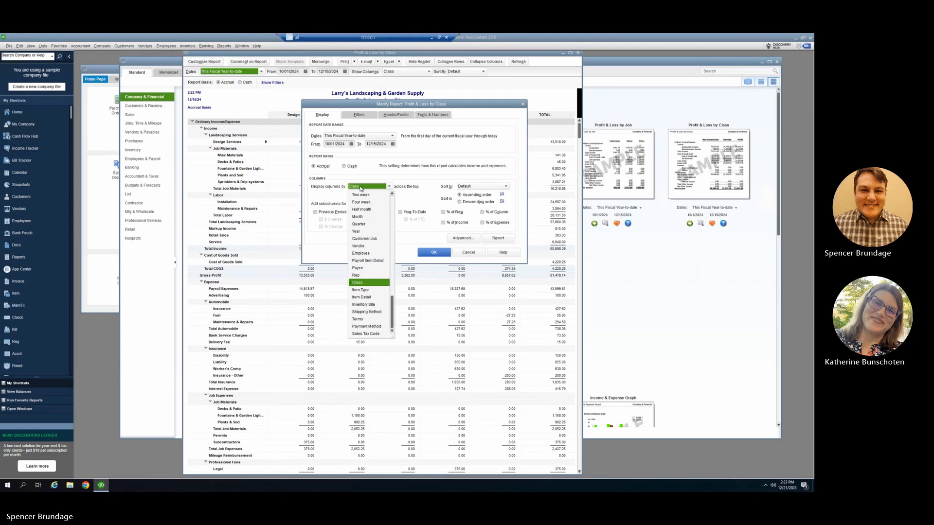
pyautogui.scroll(1, 366, 217)
pyautogui.scroll(-1, 367, 217)
pyautogui.click(391, 190)
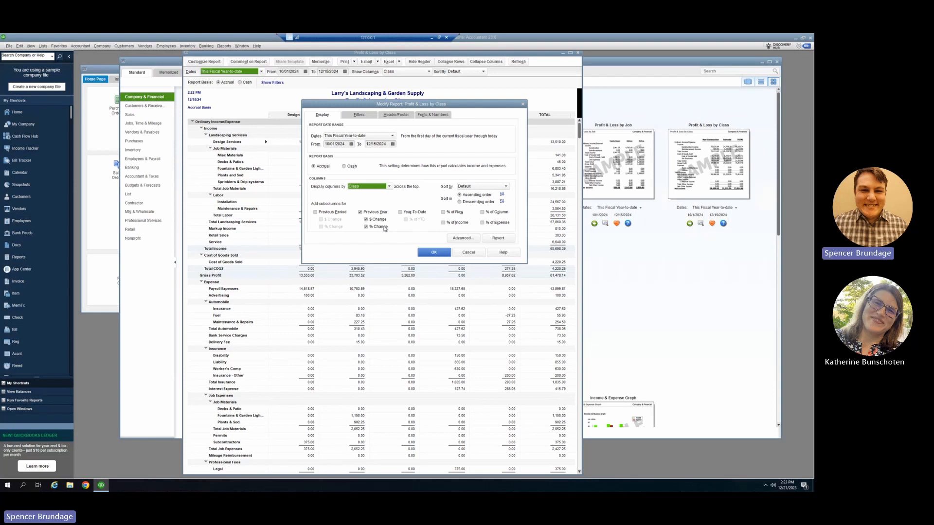
# Step: Check the report's filter choices and apply the customizations, and view the report maximized with its active filters shown
pyautogui.click(361, 116)
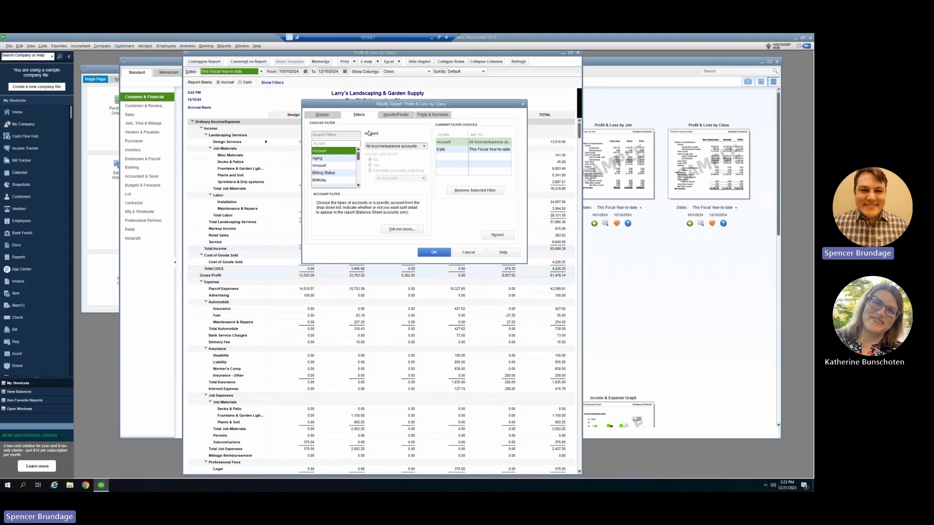
pyautogui.click(435, 252)
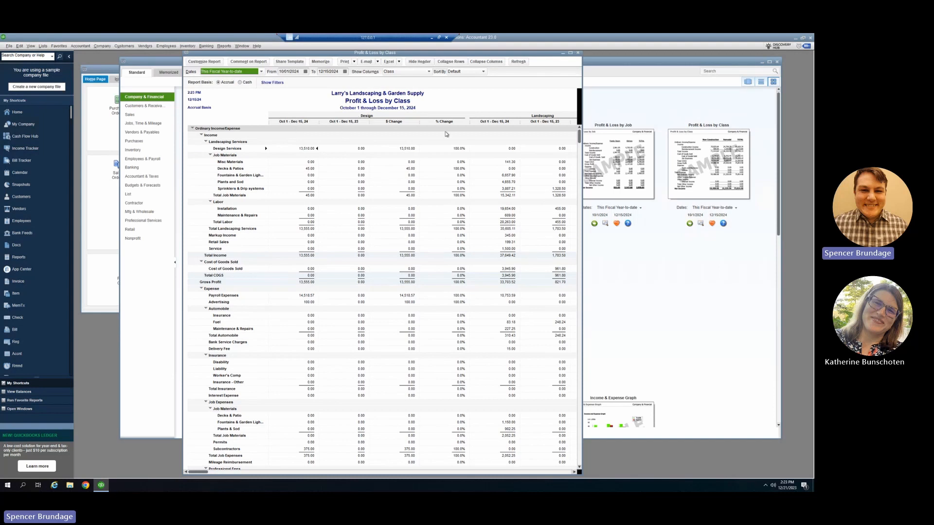
pyautogui.click(571, 53)
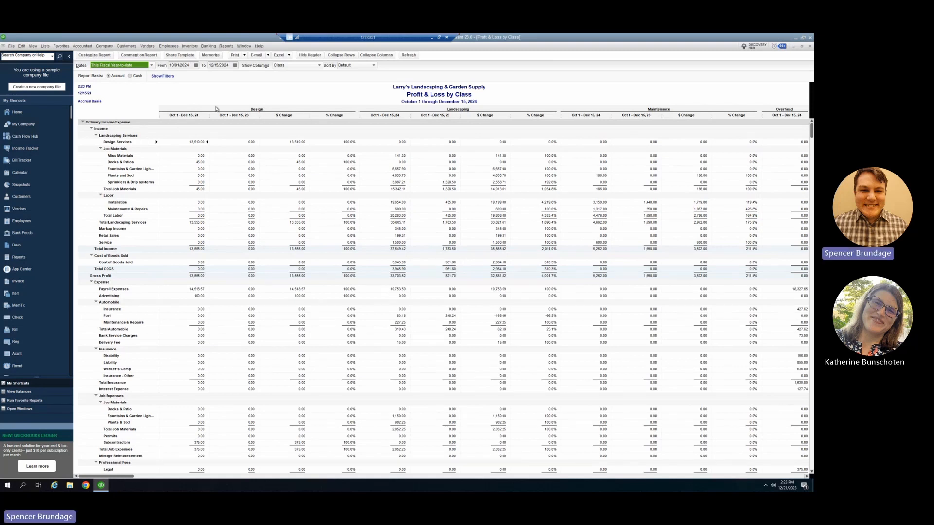
pyautogui.click(163, 76)
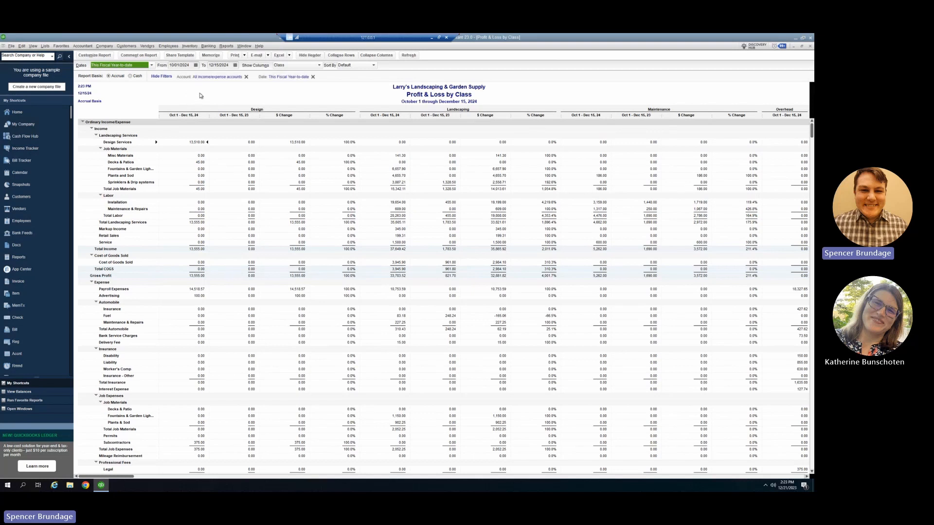